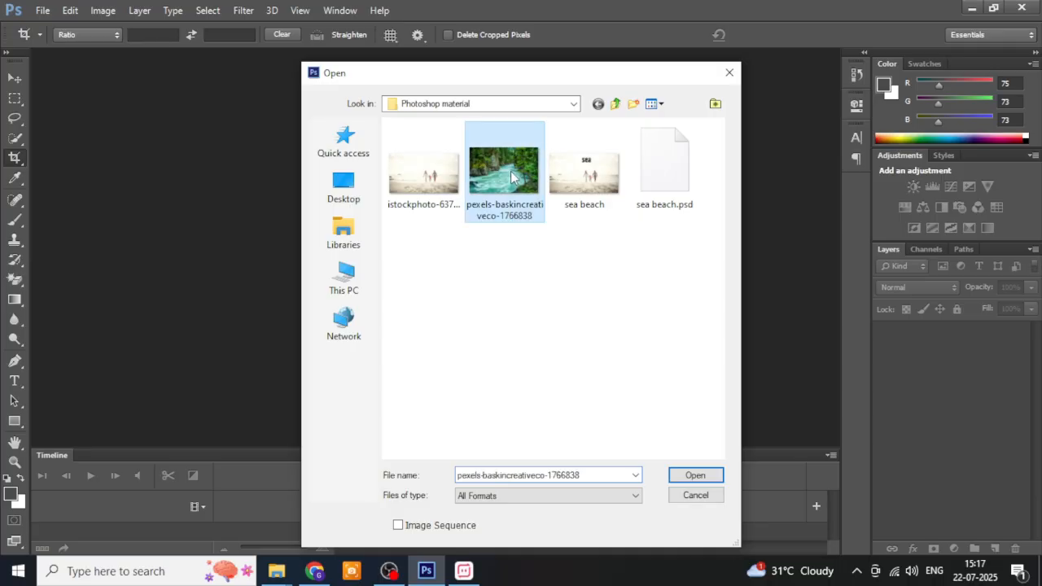
# Open the pexels-baskincreativeco-1766838 image and crop off its upper part with the Crop Tool, keeping the full width.
pyautogui.click(707, 480)
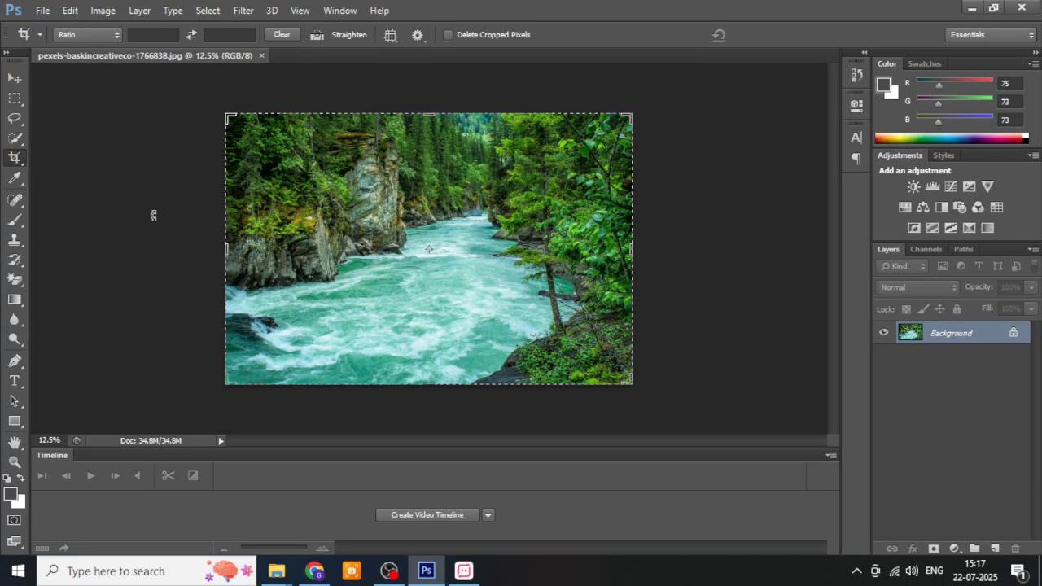
pyautogui.rightClick(15, 157)
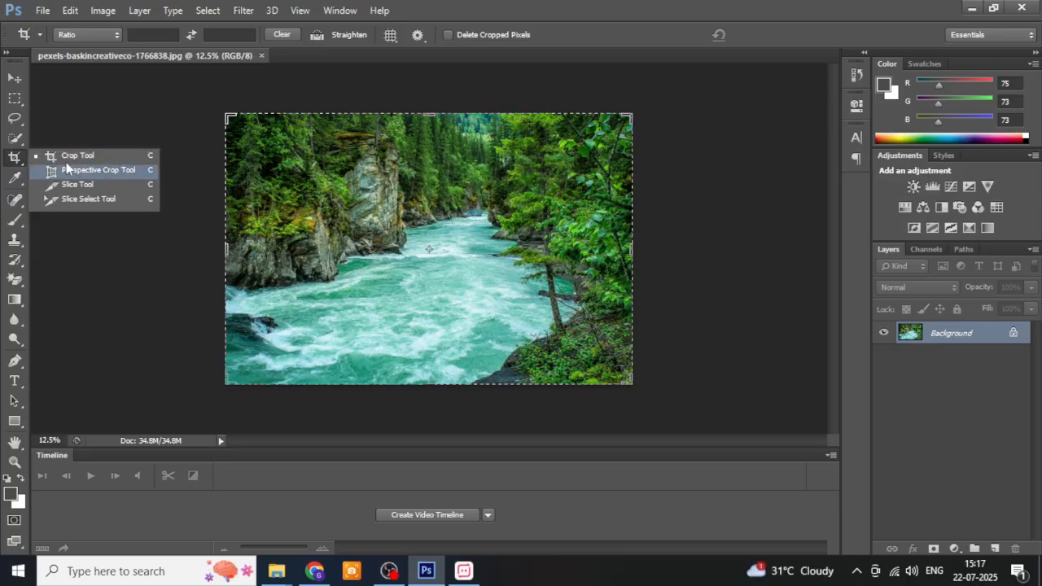
pyautogui.click(98, 156)
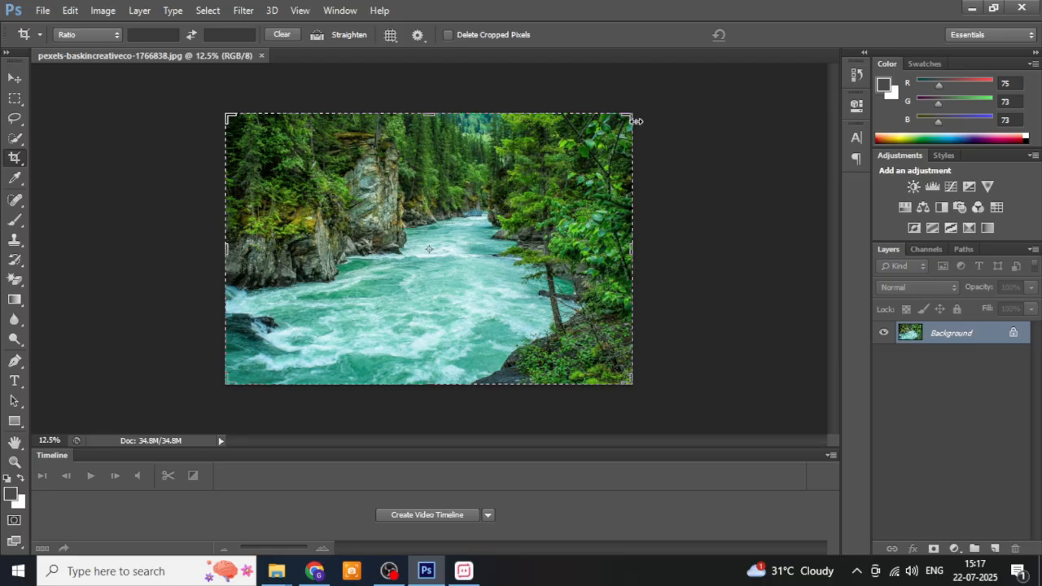
pyautogui.moveTo(632, 116); pyautogui.dragTo(575, 179)
pyautogui.moveTo(578, 249); pyautogui.dragTo(634, 251)
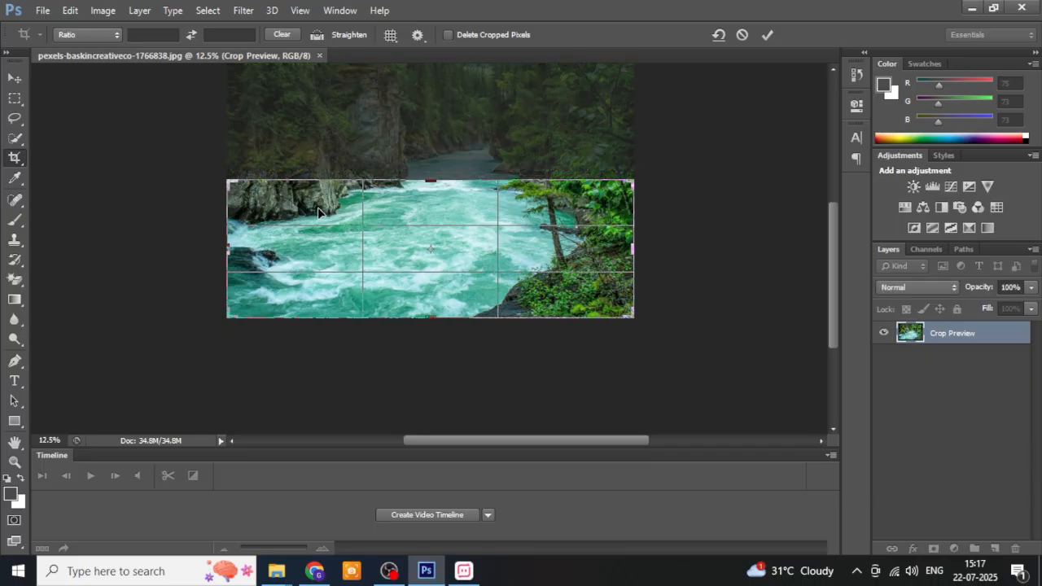
pyautogui.moveTo(432, 179); pyautogui.dragTo(439, 143)
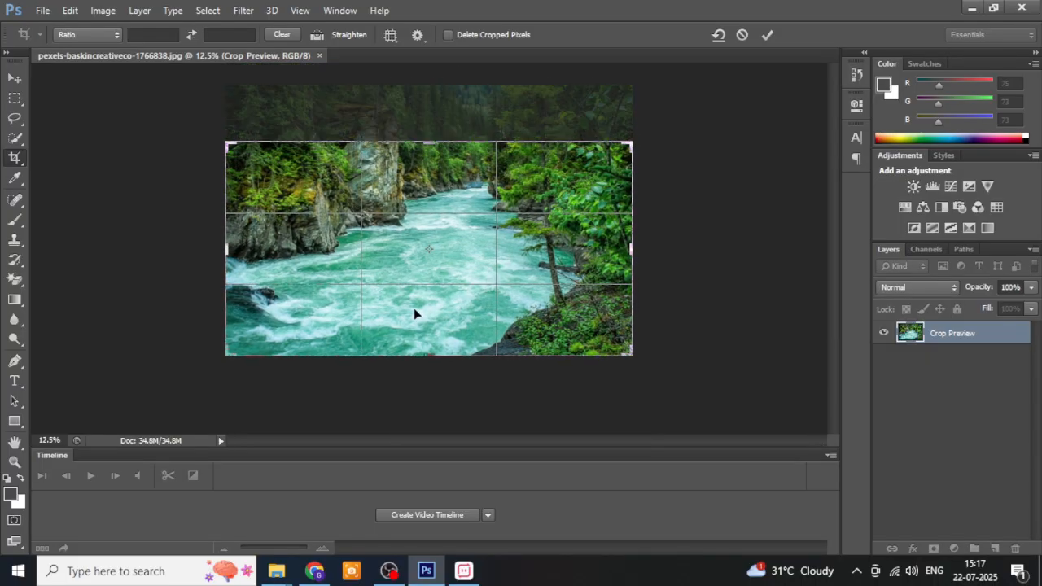
pyautogui.moveTo(434, 356); pyautogui.dragTo(445, 259)
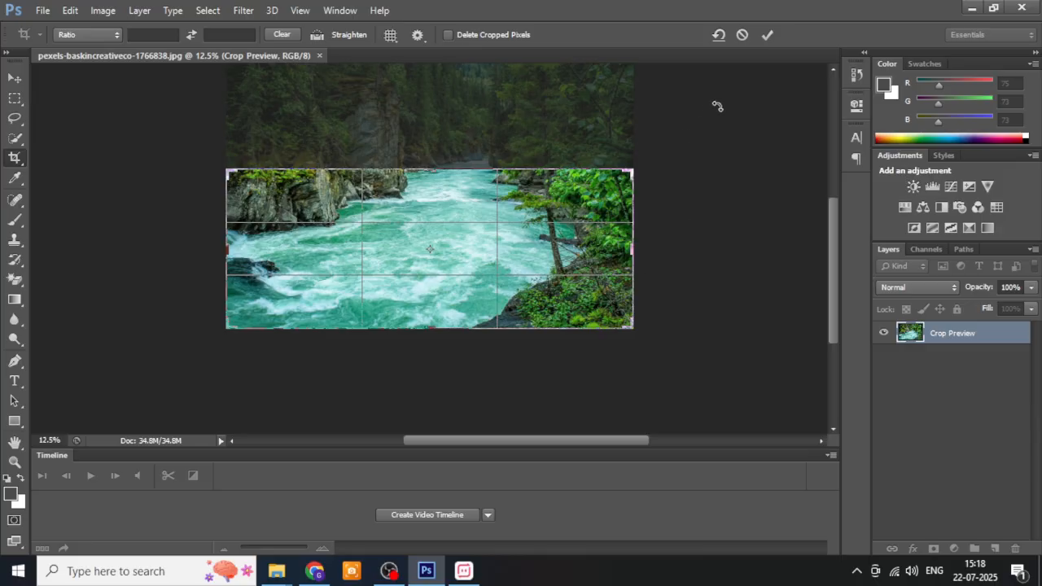
pyautogui.click(771, 34)
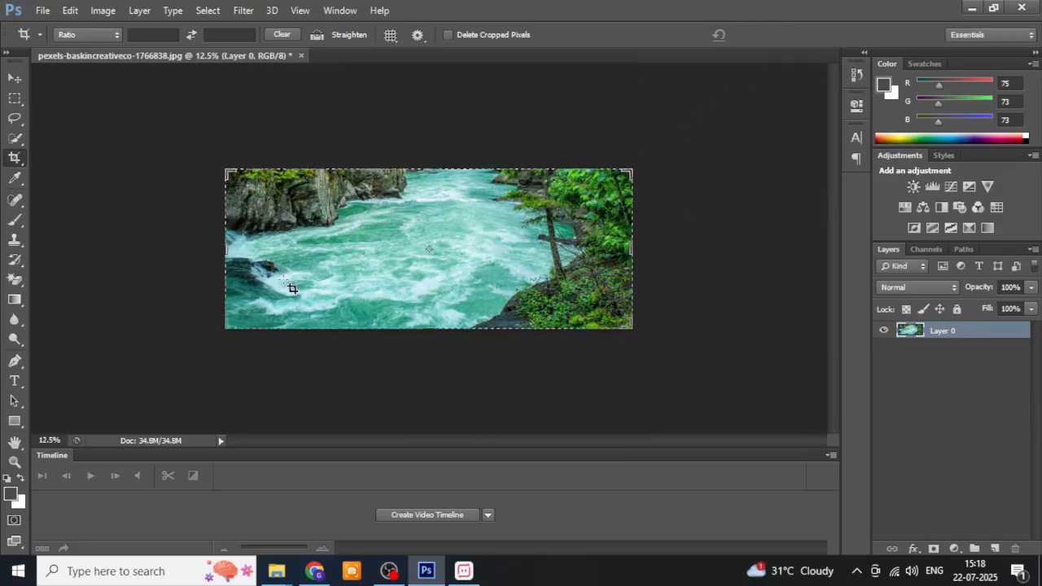
# Save the cropped image as a JPEG named river in the Photoshop material folder, accepting the JPEG options.
pyautogui.click(43, 10)
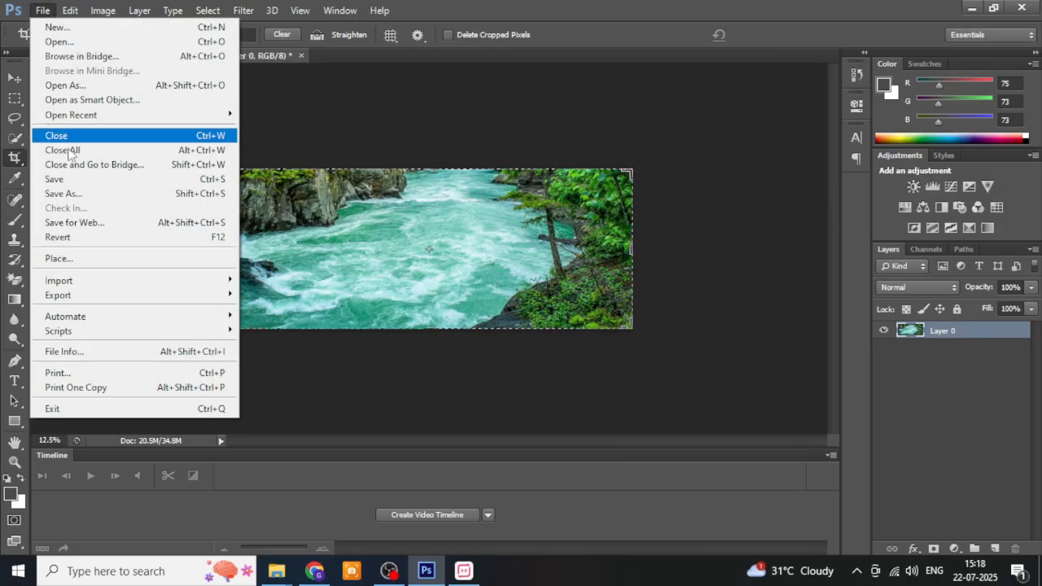
pyautogui.click(73, 191)
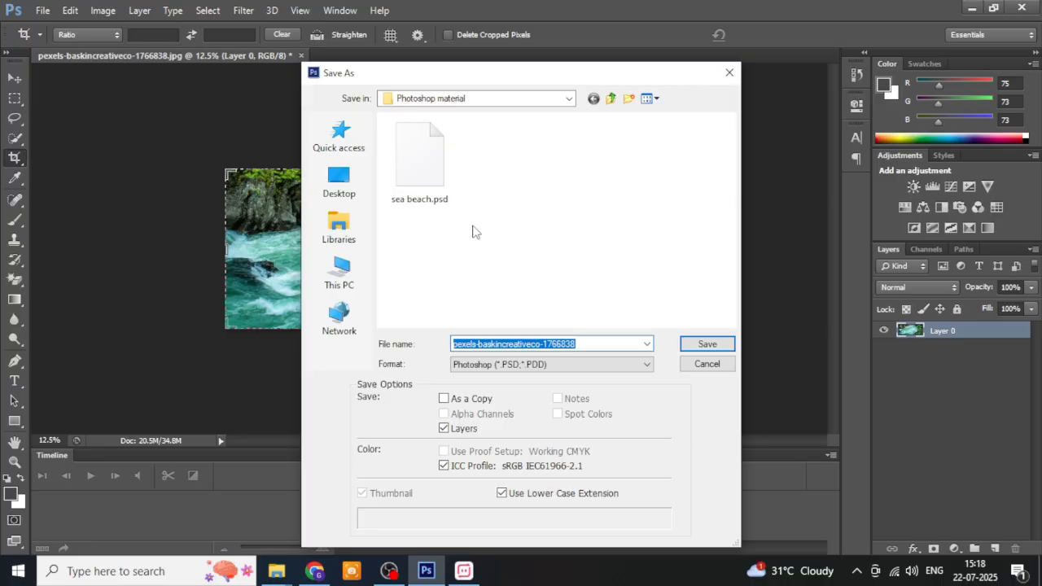
pyautogui.write('n')
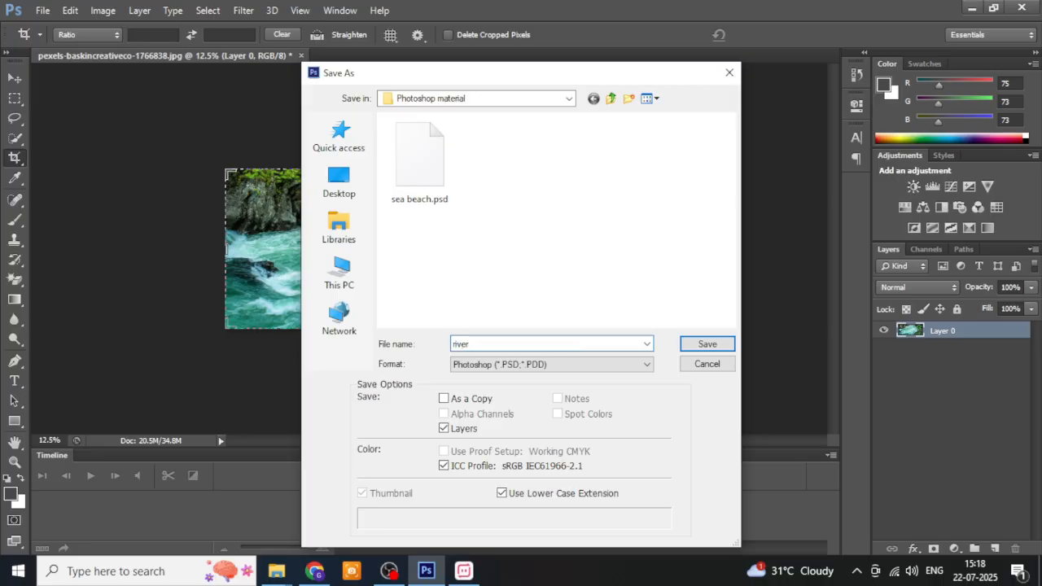
pyautogui.write('iver')
pyautogui.click(500, 366)
pyautogui.click(505, 257)
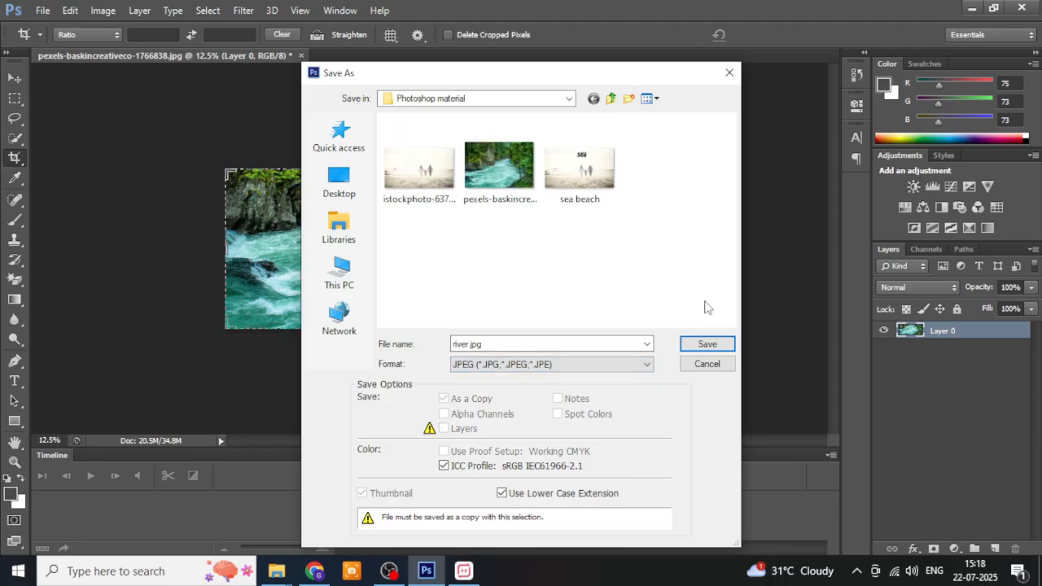
pyautogui.click(707, 345)
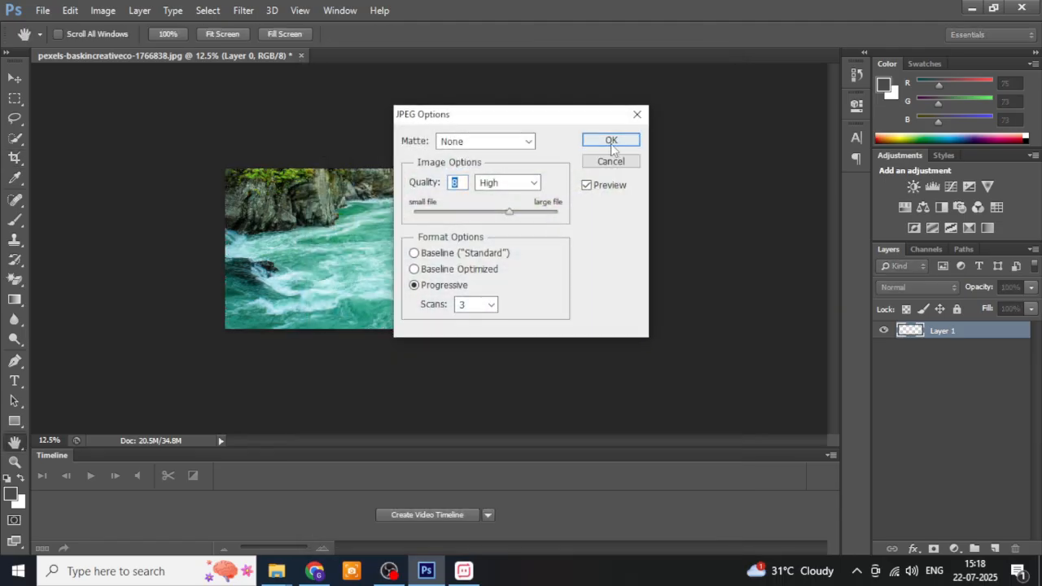
pyautogui.click(611, 142)
# Switch to the Photoshop material folder in File Explorer and view the exported river image, closing the viewer when done.
pyautogui.moveTo(277, 571)
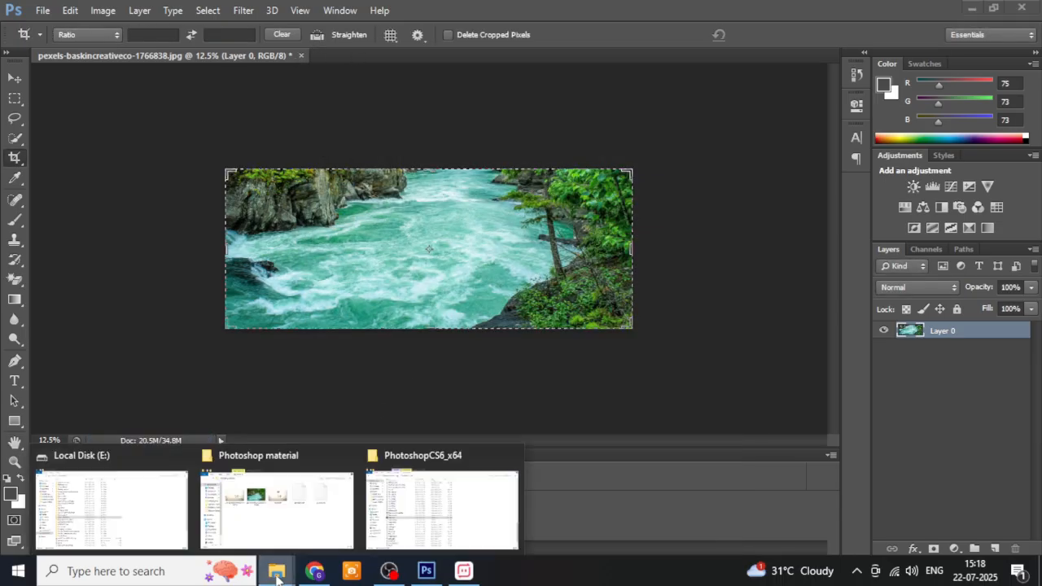
pyautogui.click(279, 530)
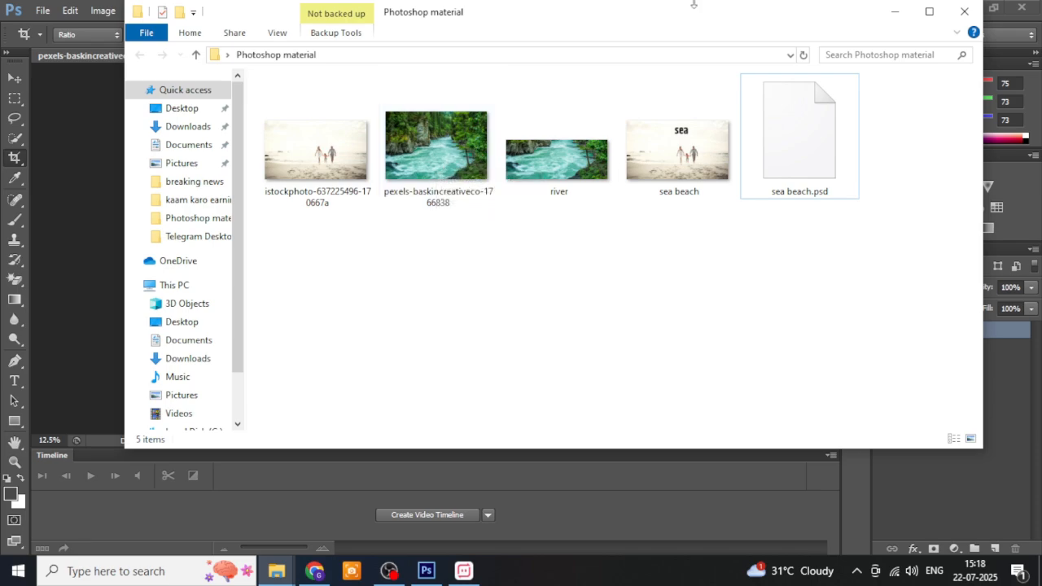
pyautogui.click(581, 167)
pyautogui.press('Return')
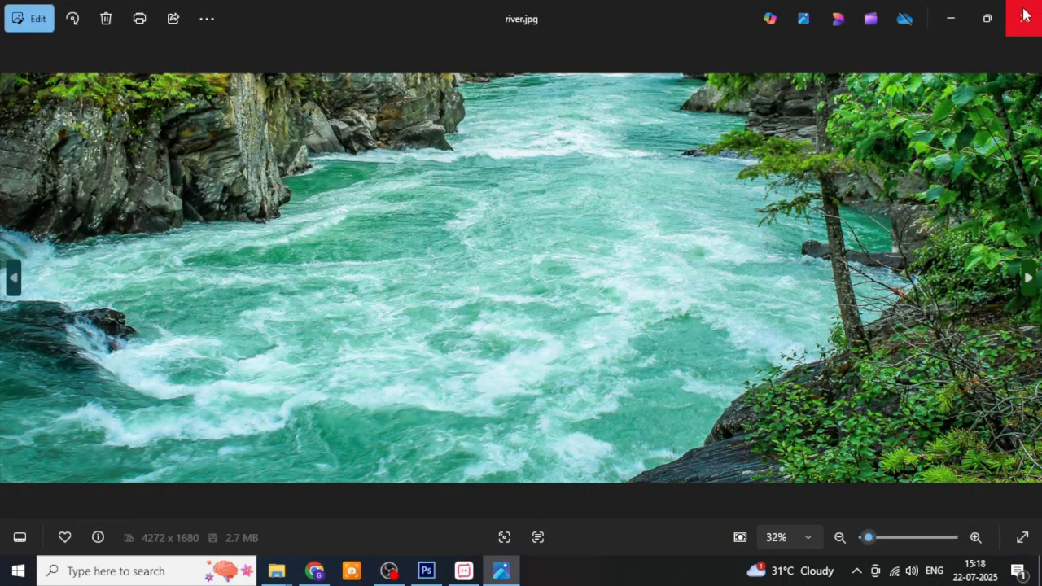
pyautogui.click(1024, 15)
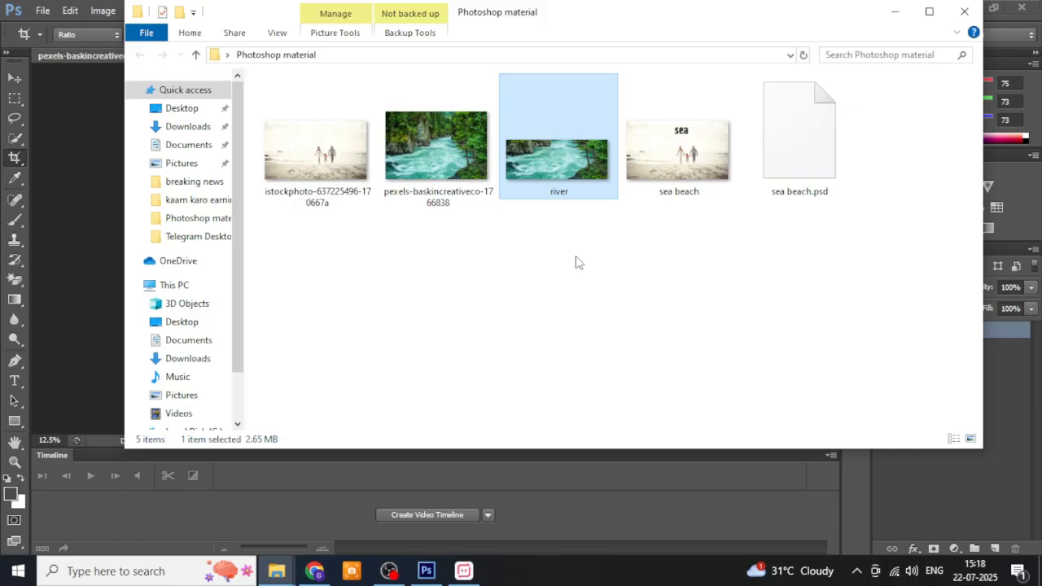
pyautogui.click(444, 287)
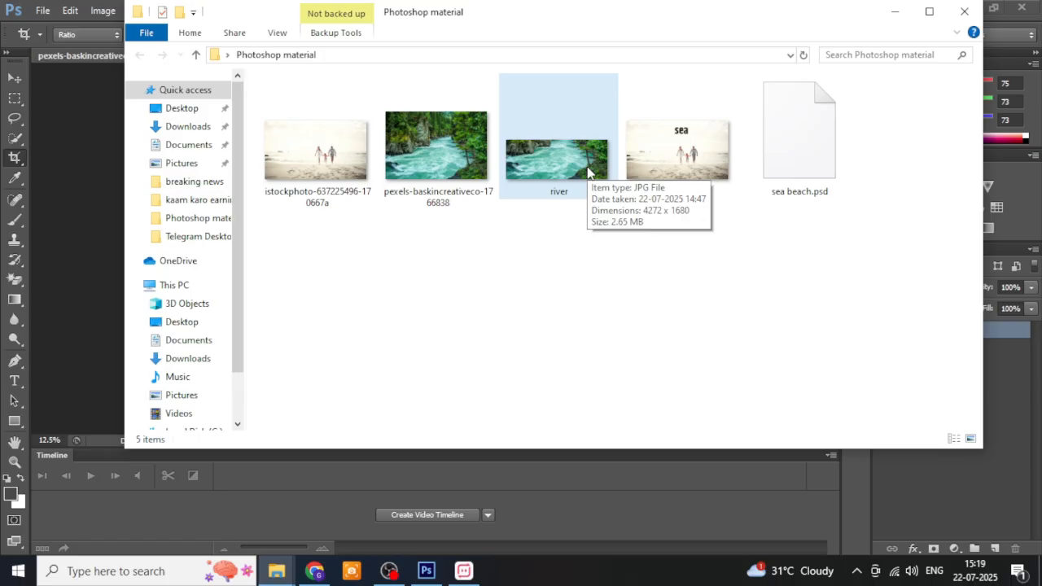
# Switch back to Photoshop, close the cropped document without saving, and reopen the original pexels-baskincreativeco-1766838 image.
pyautogui.click(424, 574)
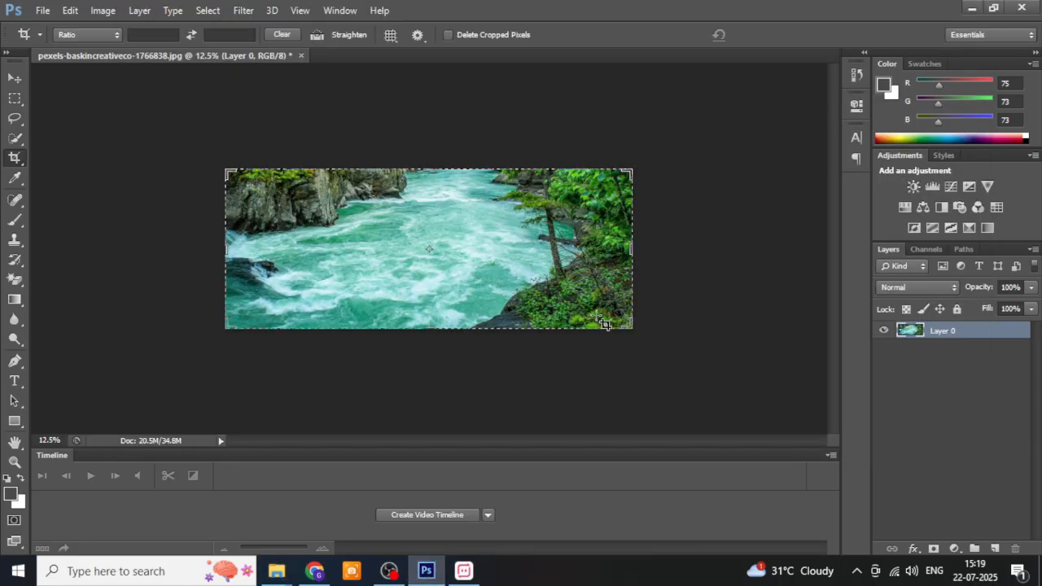
pyautogui.click(300, 55)
pyautogui.click(531, 225)
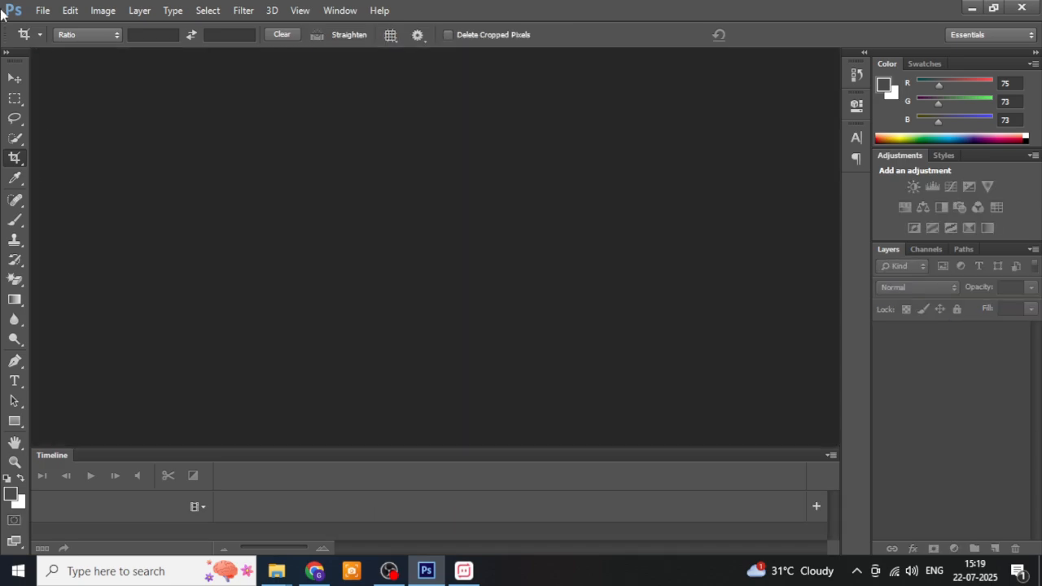
pyautogui.click(42, 11)
pyautogui.click(73, 44)
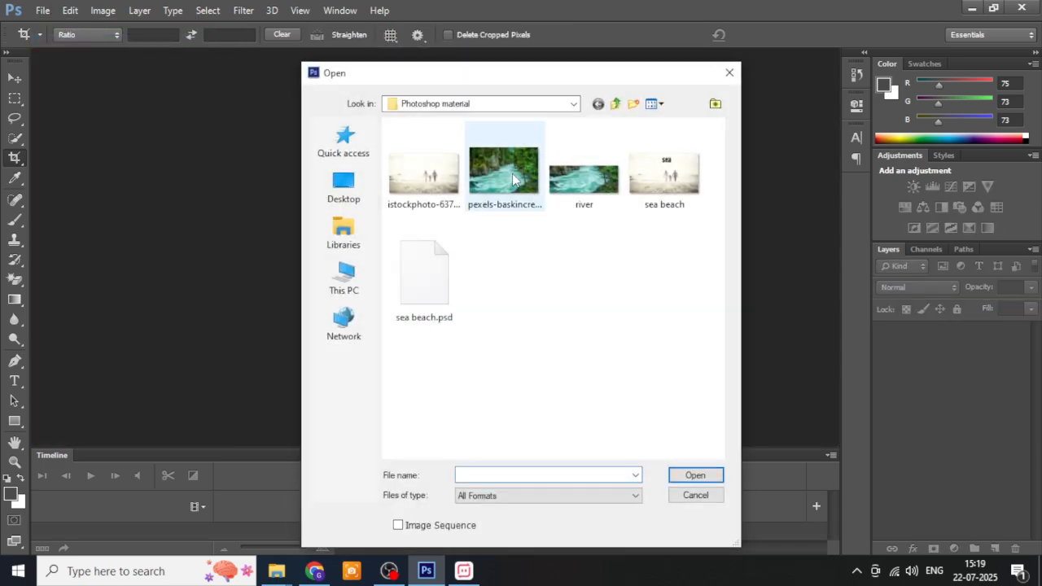
pyautogui.click(503, 172)
pyautogui.click(696, 477)
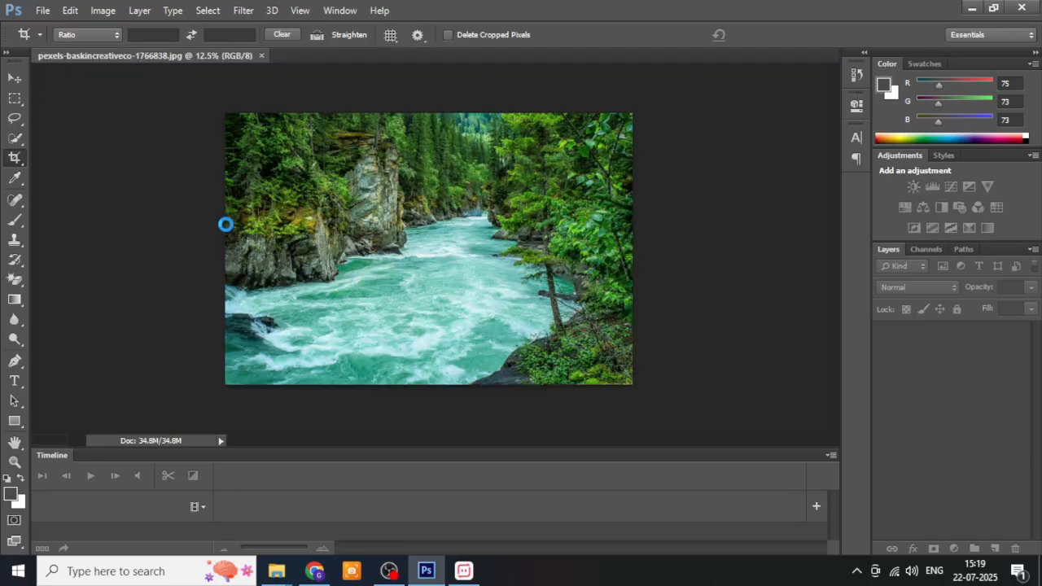
# Draw a Perspective Crop grid over the photo and adjust its edges to frame the central river and cliff.
pyautogui.rightClick(16, 158)
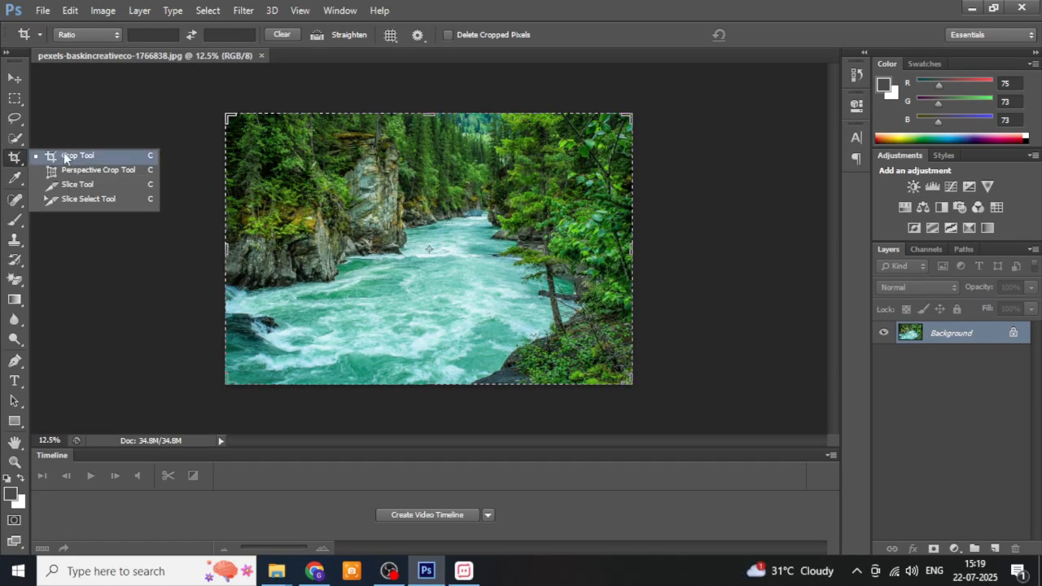
pyautogui.click(103, 172)
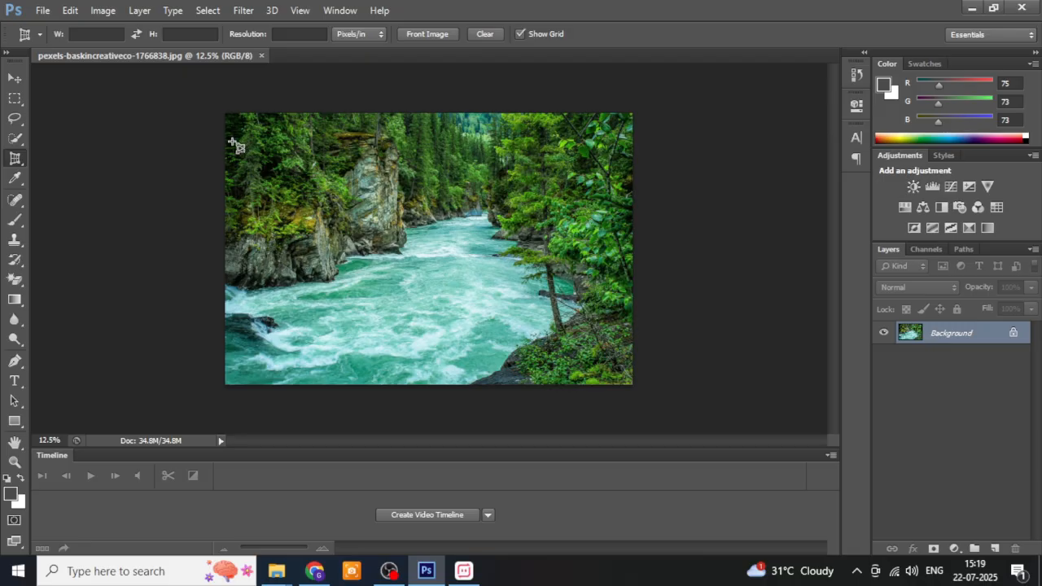
pyautogui.moveTo(235, 143); pyautogui.dragTo(622, 330)
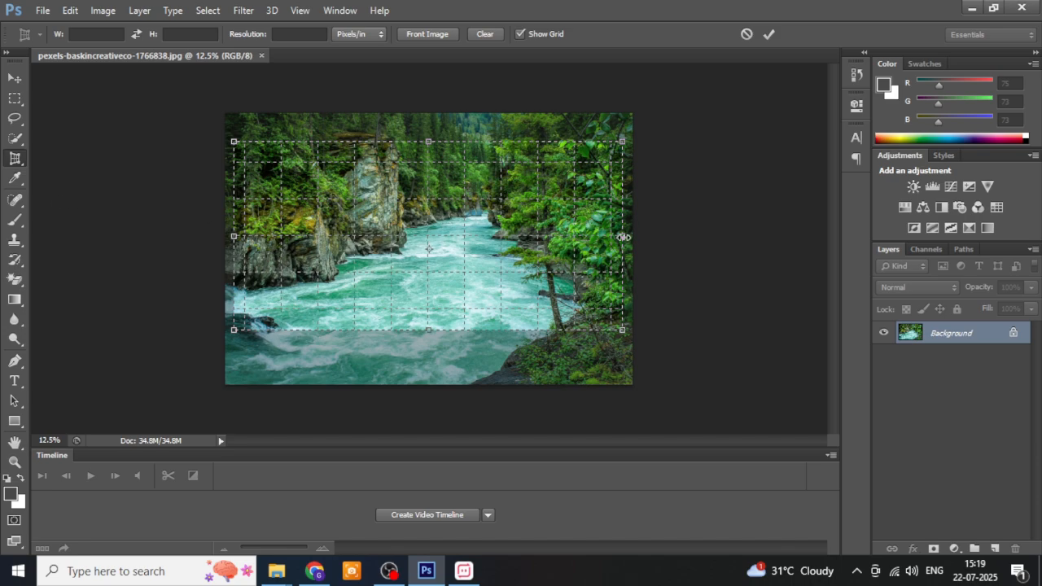
pyautogui.moveTo(623, 234); pyautogui.dragTo(557, 236)
pyautogui.moveTo(233, 236); pyautogui.dragTo(323, 239)
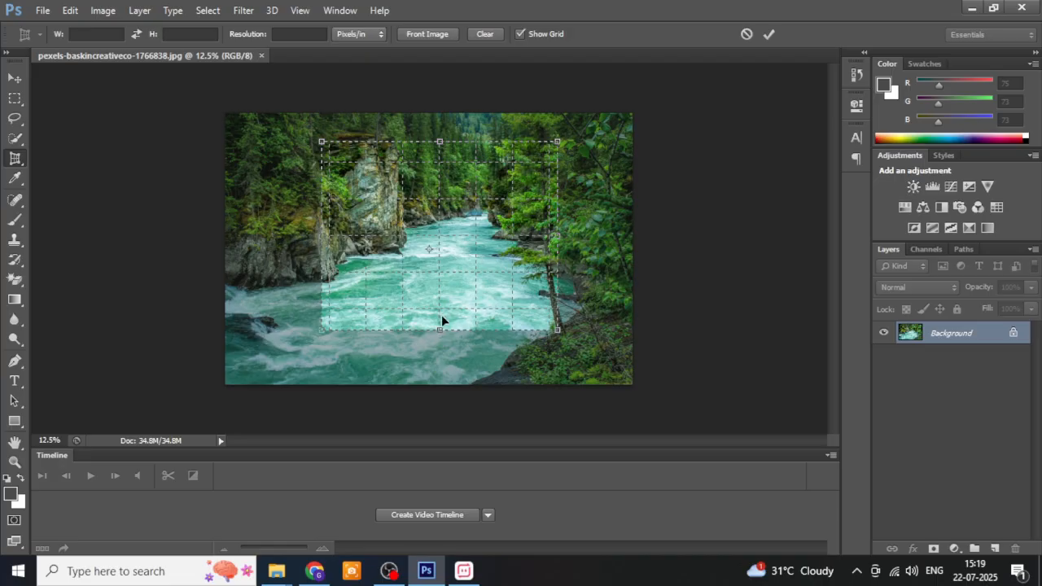
pyautogui.moveTo(439, 329); pyautogui.dragTo(439, 301)
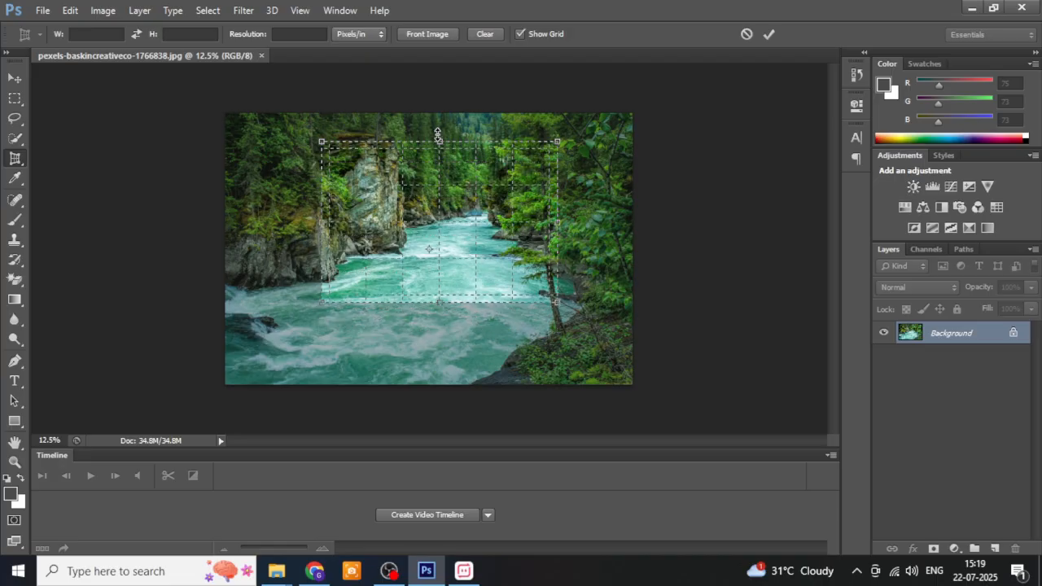
pyautogui.moveTo(438, 137); pyautogui.dragTo(438, 145)
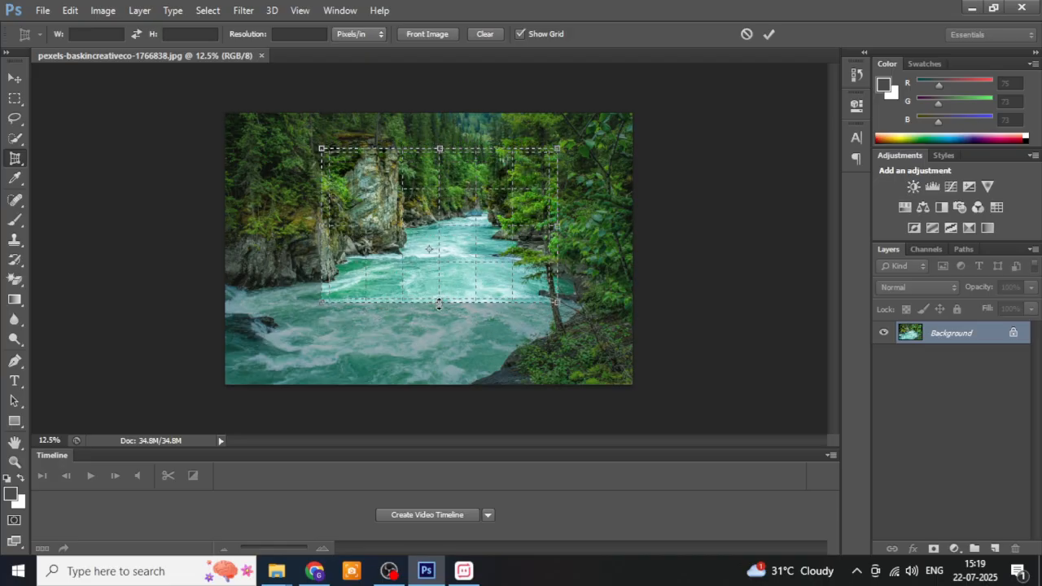
pyautogui.moveTo(440, 302); pyautogui.dragTo(400, 366)
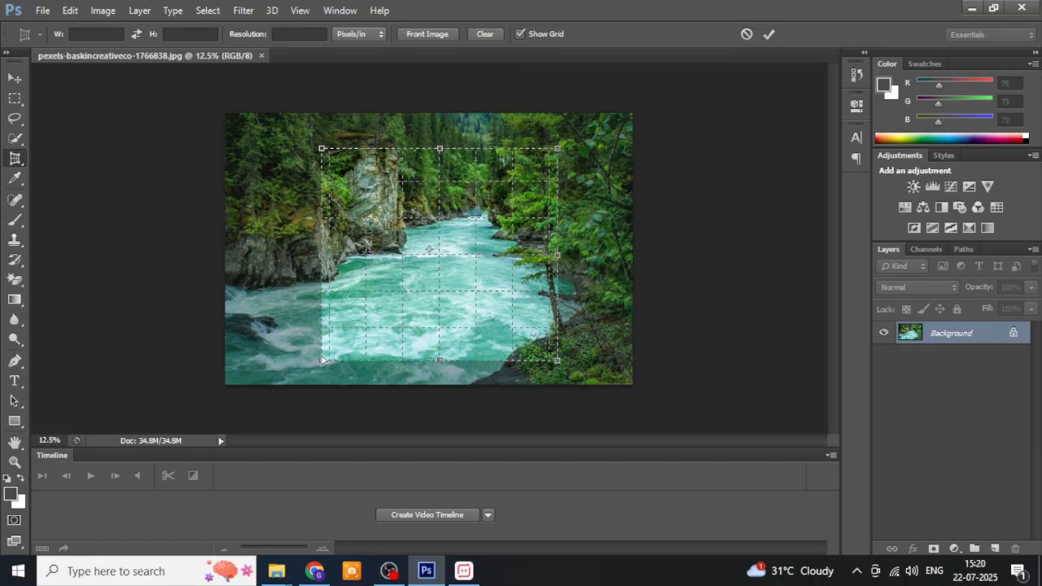
# Move the four corners of the perspective crop grid to follow the river narrowing into the distance, and apply the crop.
pyautogui.moveTo(322, 364)
pyautogui.mouseDown()
pyautogui.moveTo(308, 305)
pyautogui.moveTo(268, 289)
pyautogui.mouseUp()
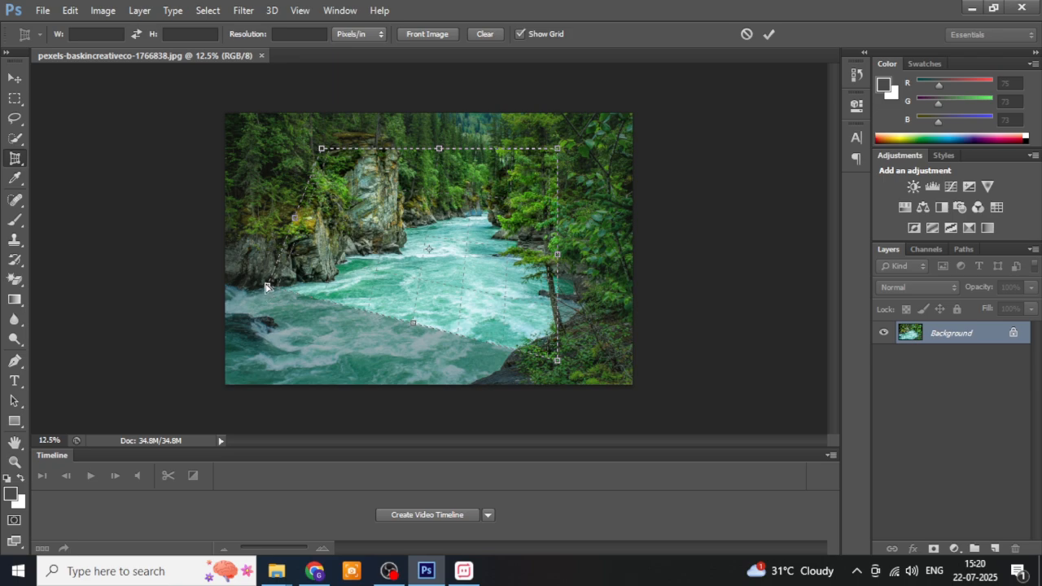
pyautogui.moveTo(269, 290); pyautogui.dragTo(244, 285)
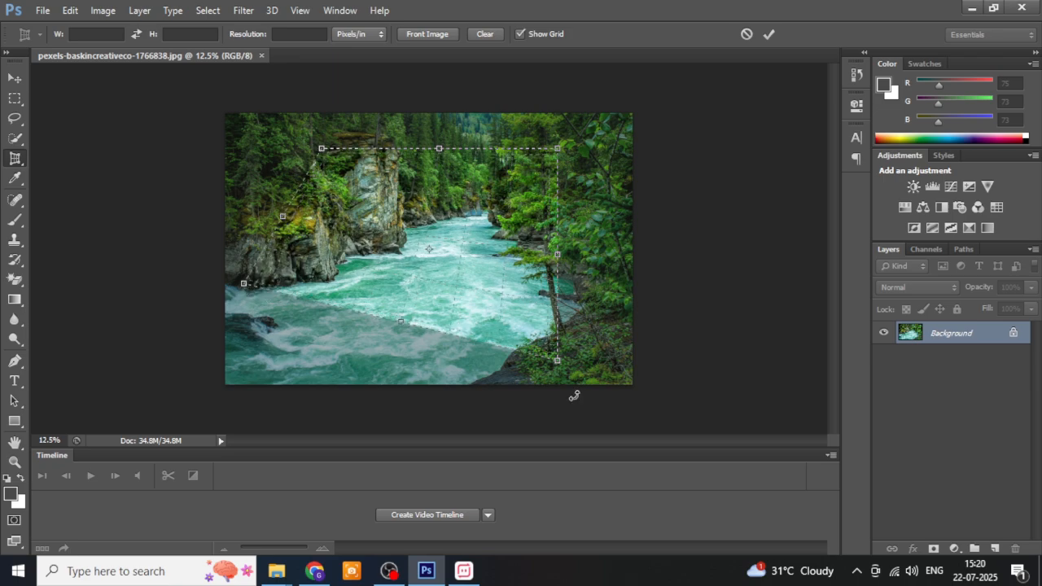
pyautogui.moveTo(560, 366); pyautogui.dragTo(585, 311)
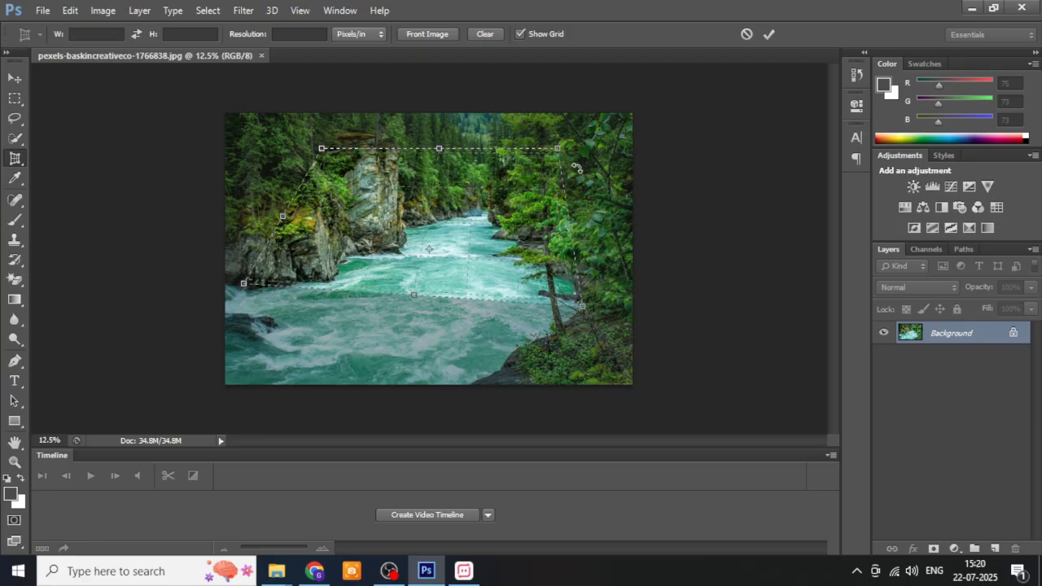
pyautogui.moveTo(559, 155); pyautogui.dragTo(492, 222)
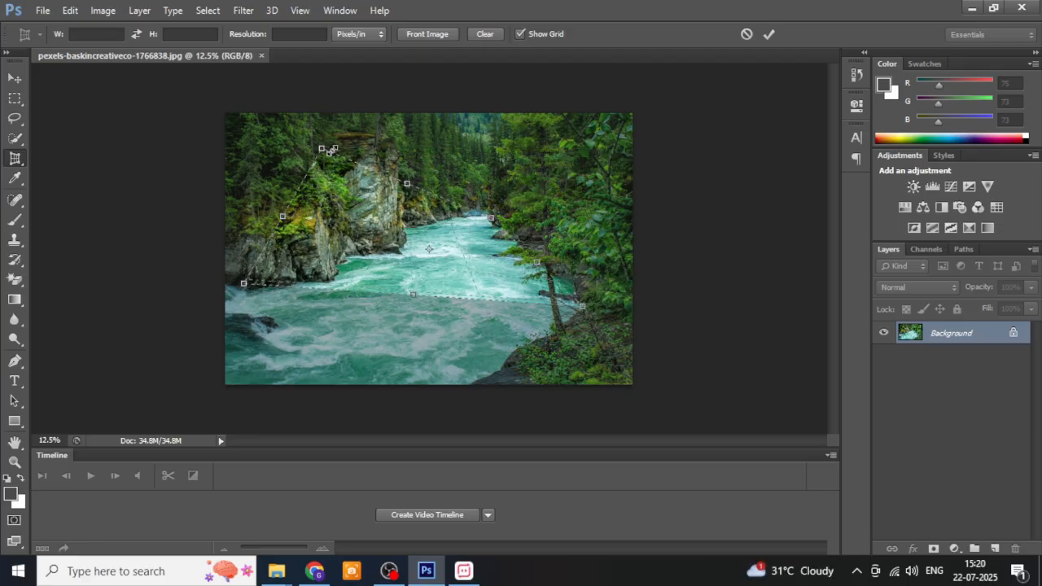
pyautogui.moveTo(321, 150); pyautogui.dragTo(412, 222)
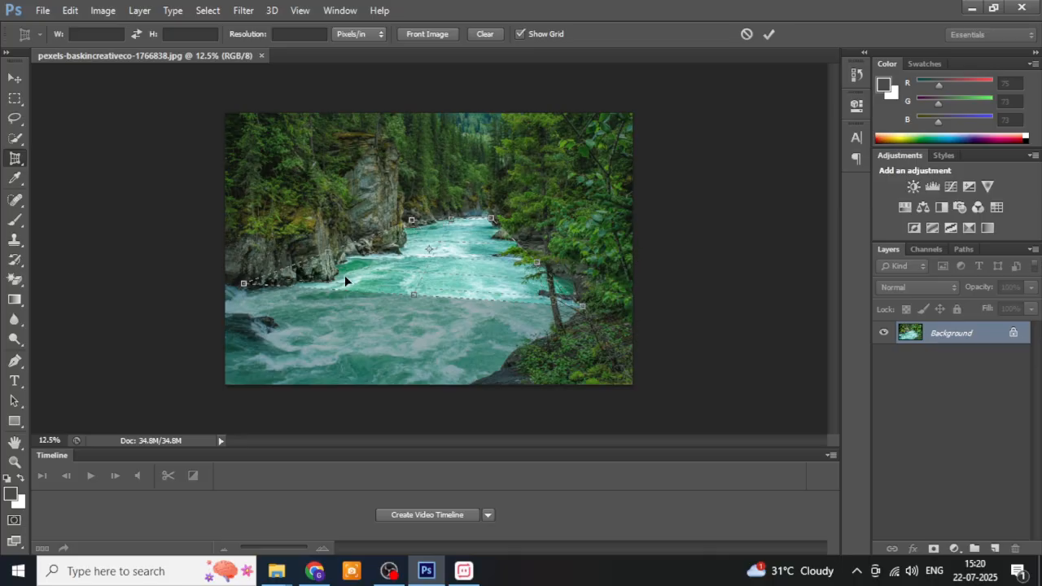
pyautogui.click(771, 33)
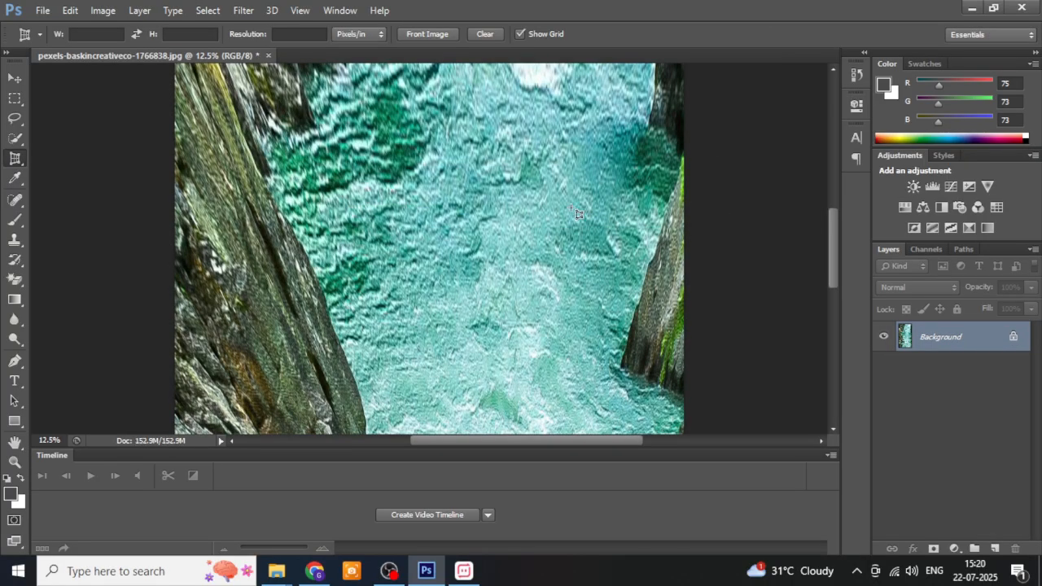
pyautogui.moveTo(836, 251); pyautogui.dragTo(820, 195)
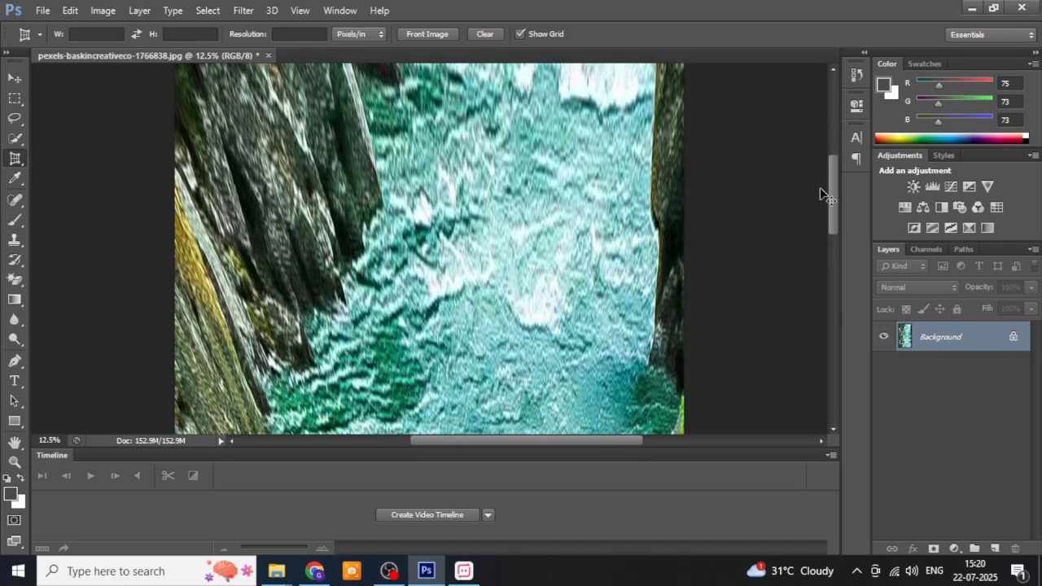
# Save the perspective-cropped image as a JPEG named "river edge" in the Photoshop material folder, with quality 8 (High) and the Progressive format option.
pyautogui.hotkey('ctrl', '-')
pyautogui.hotkey('ctrl', '-')
pyautogui.hotkey('ctrl', '-')
pyautogui.hotkey('ctrl', '-')
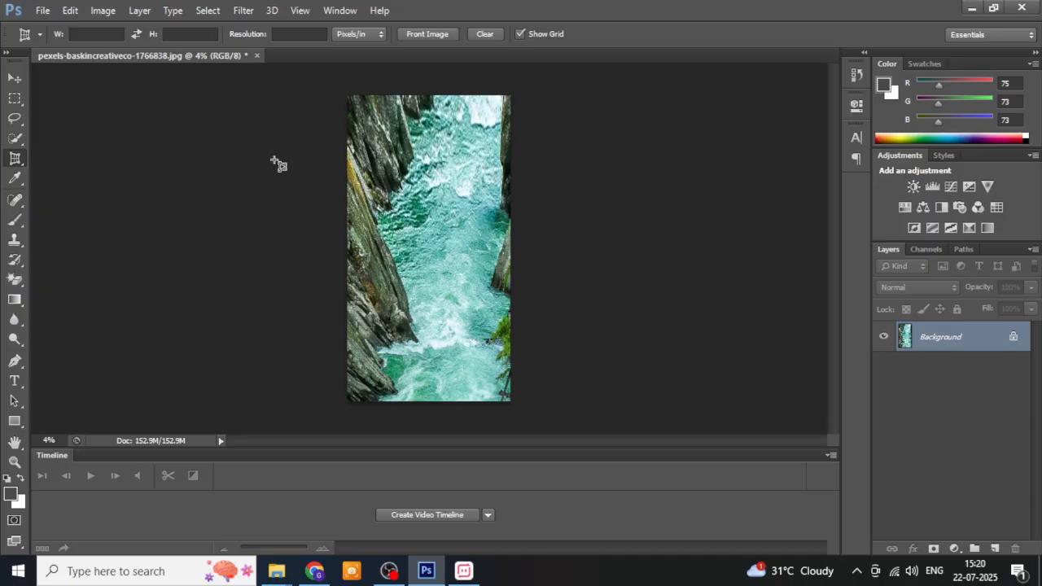
pyautogui.click(41, 11)
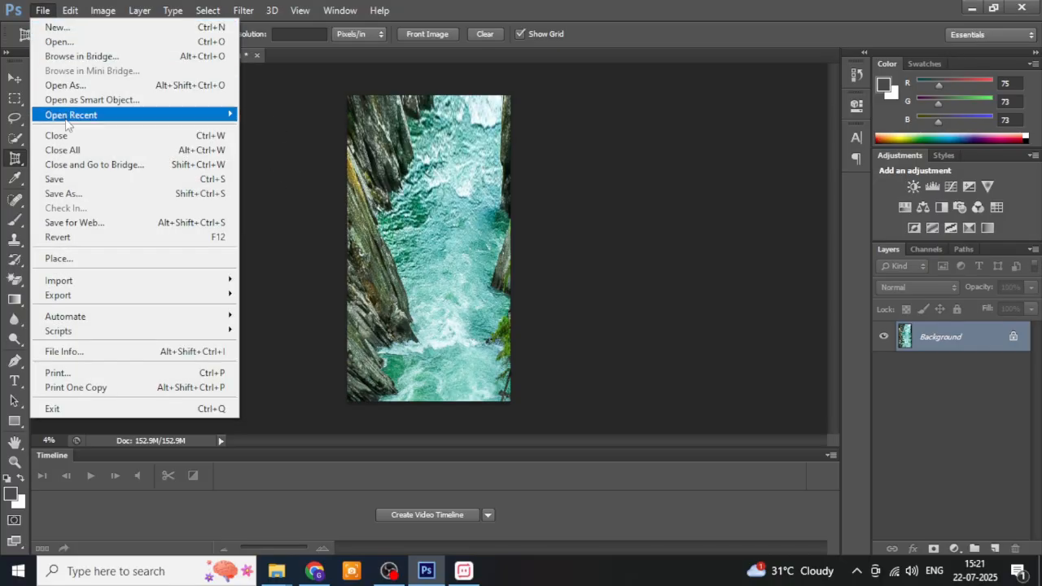
pyautogui.click(74, 196)
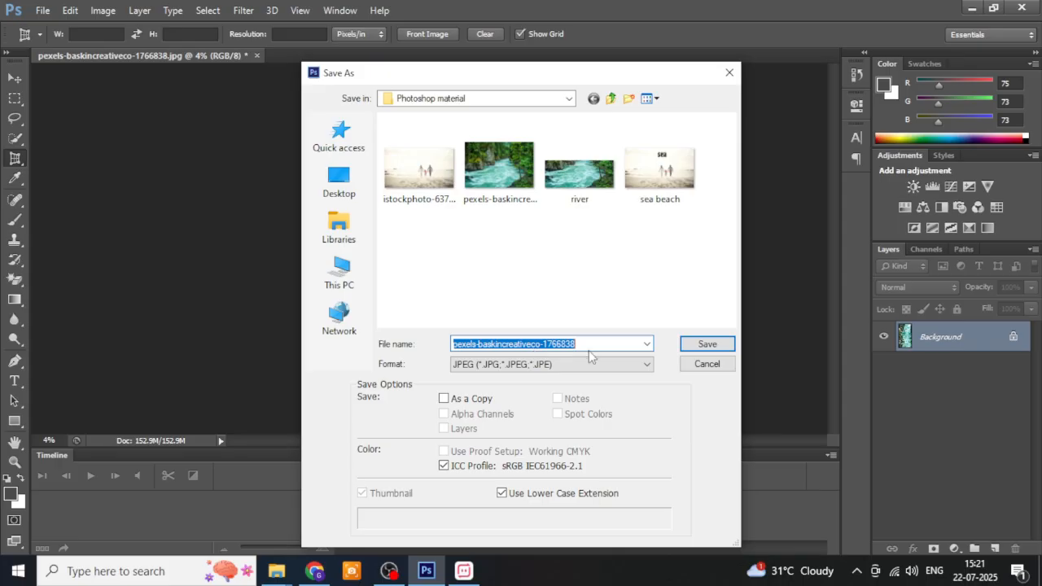
pyautogui.write('river ed')
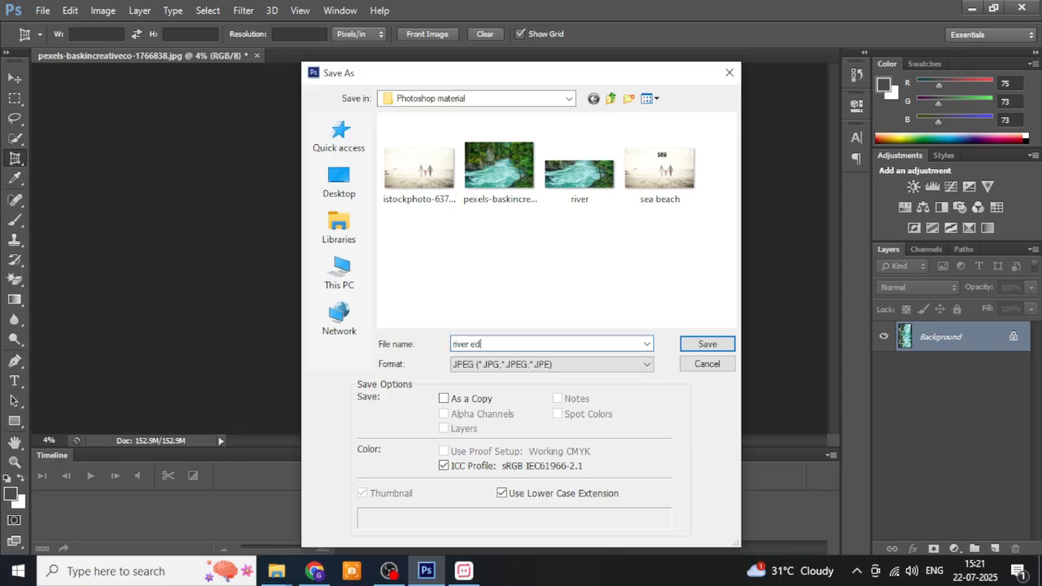
pyautogui.write('ge')
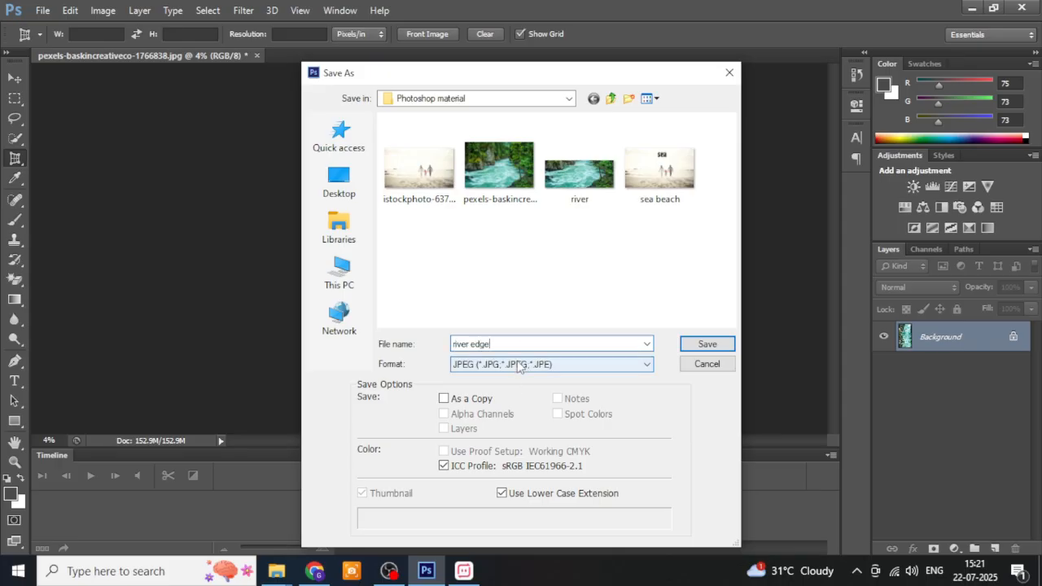
pyautogui.click(706, 344)
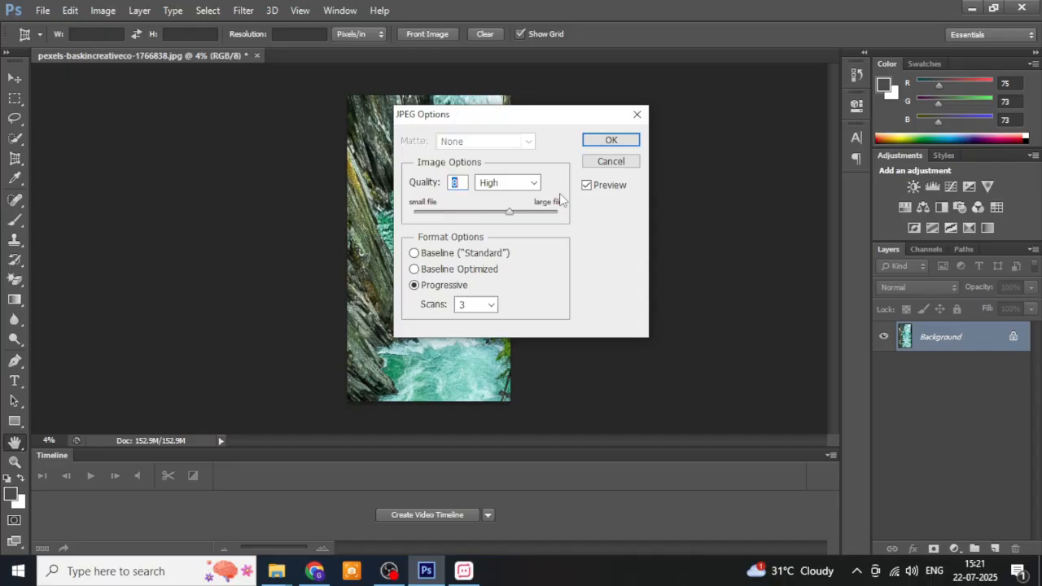
pyautogui.click(623, 141)
# Switch to the Photoshop material folder in File Explorer, view the saved river edge image, close the viewer and return to Photoshop.
pyautogui.moveTo(298, 576)
pyautogui.click(275, 512)
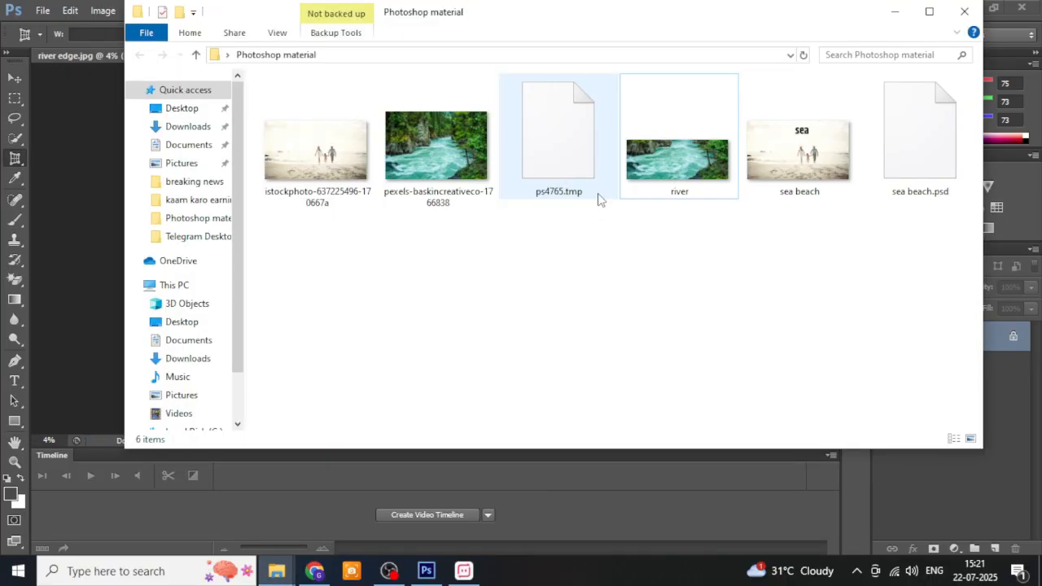
pyautogui.doubleClick(562, 138)
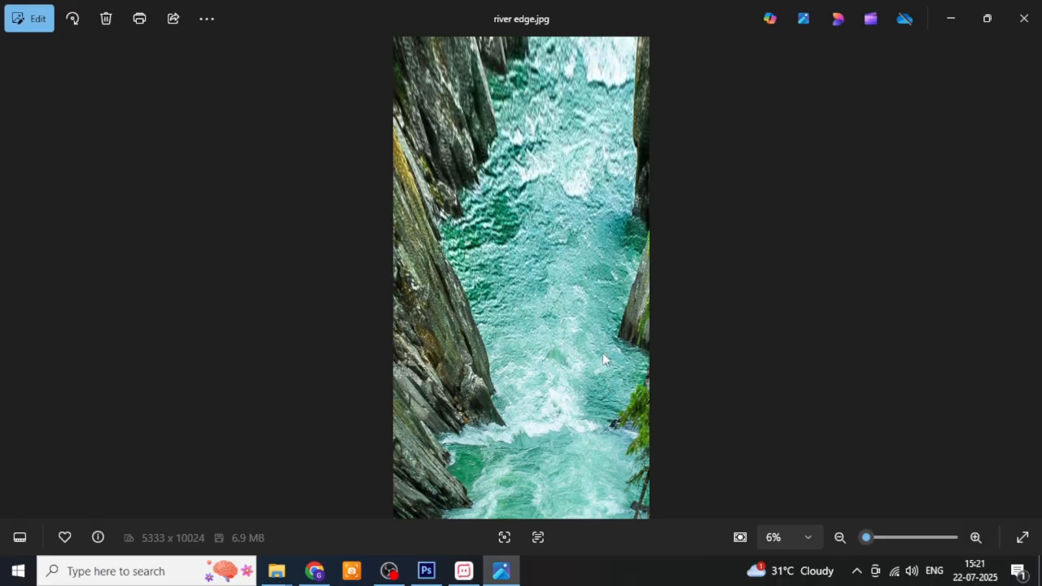
pyautogui.click(1024, 18)
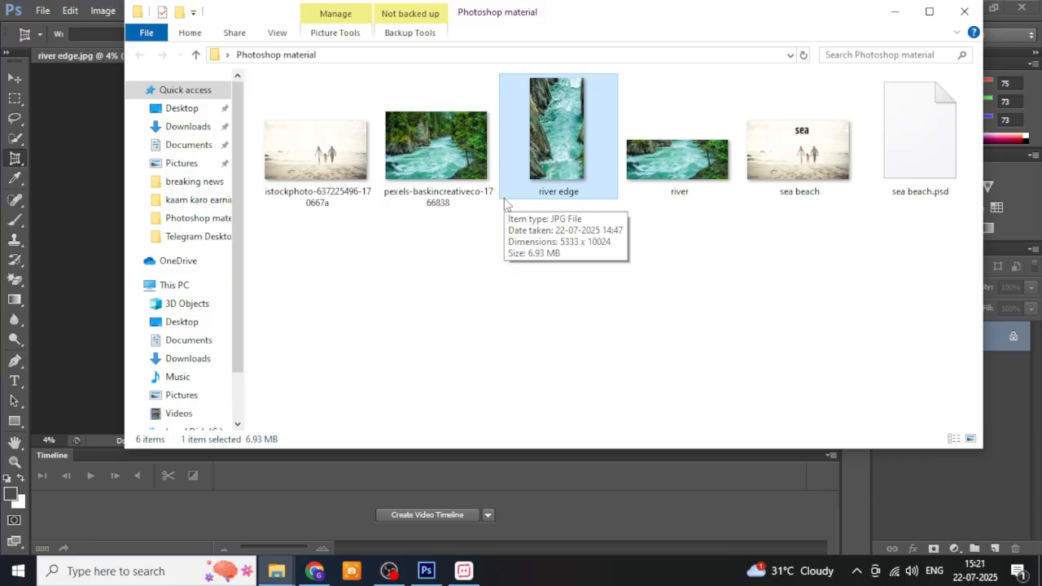
pyautogui.click(426, 571)
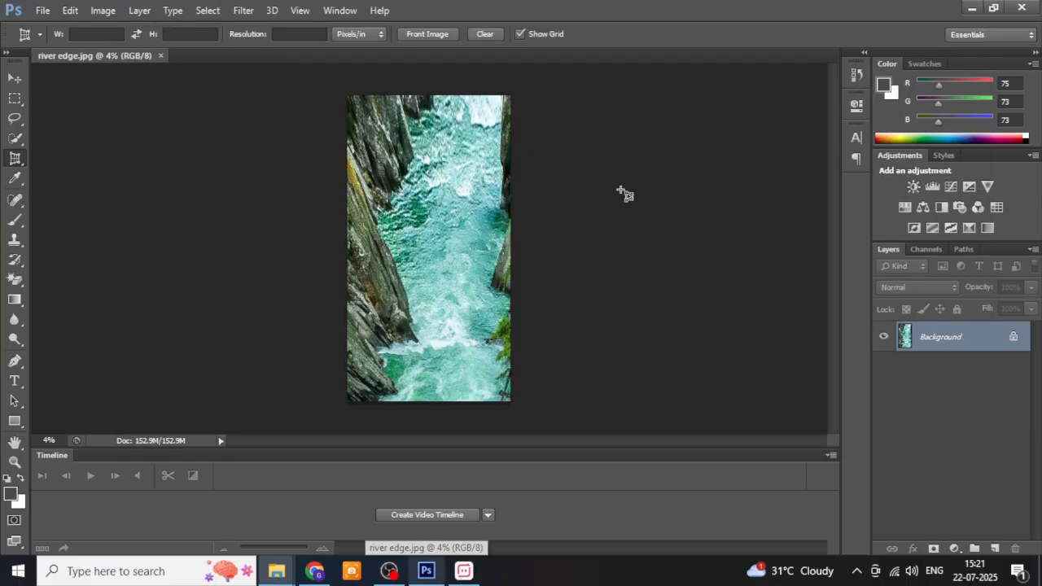